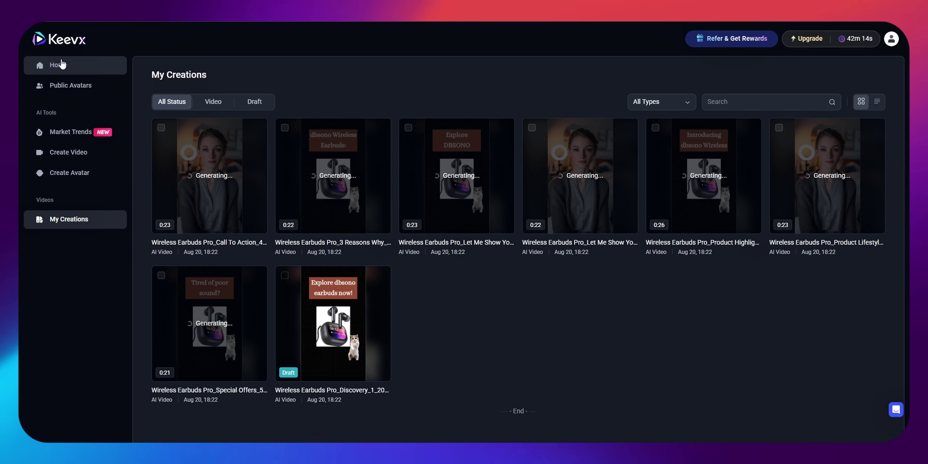
Open the dbsono wireless Bluetooth earbuds listing from the 'wireless earbuds' search results.
left_click(61, 64)
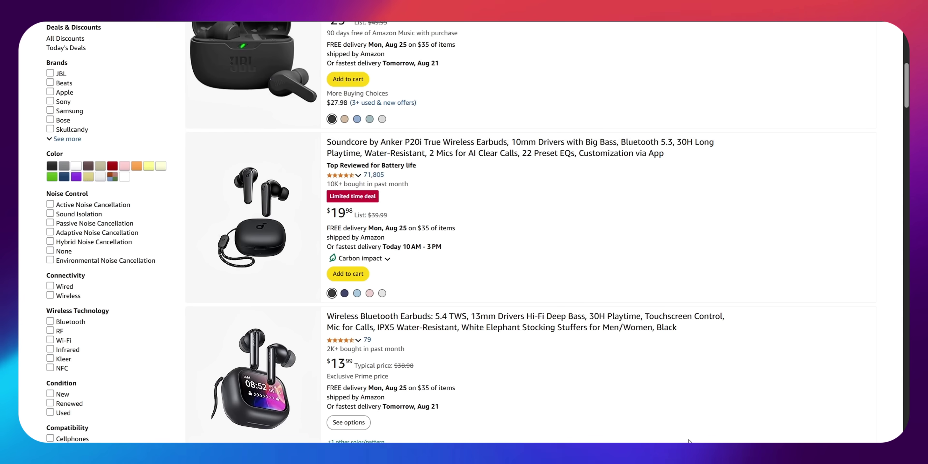
scroll(260, 188, "down", 6)
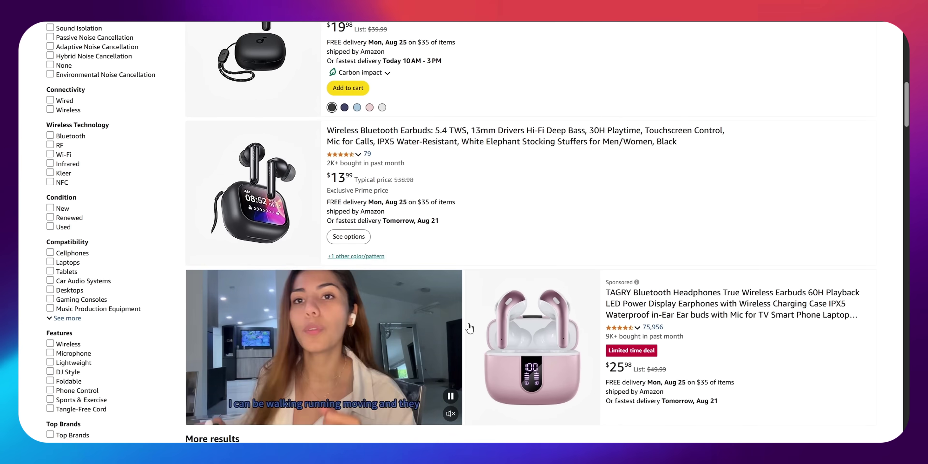
left_click(259, 188)
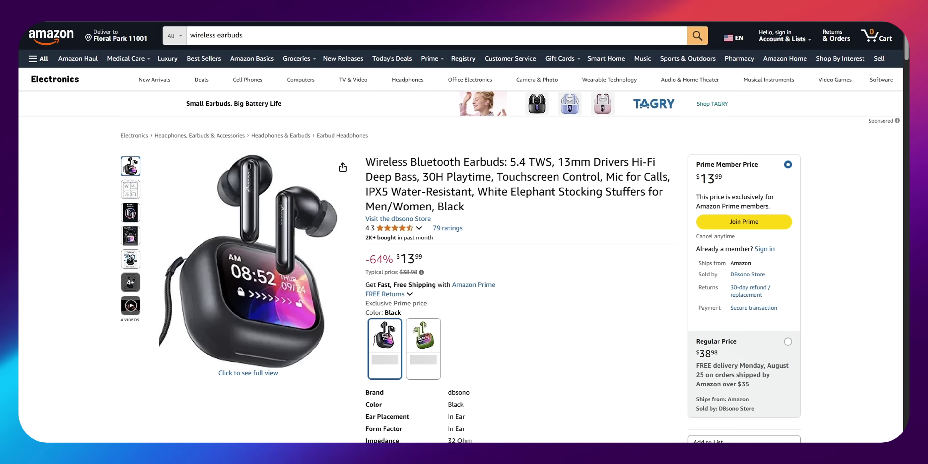
Browse the dbsono earbuds product image thumbnails and page.
mouse_move(128, 192)
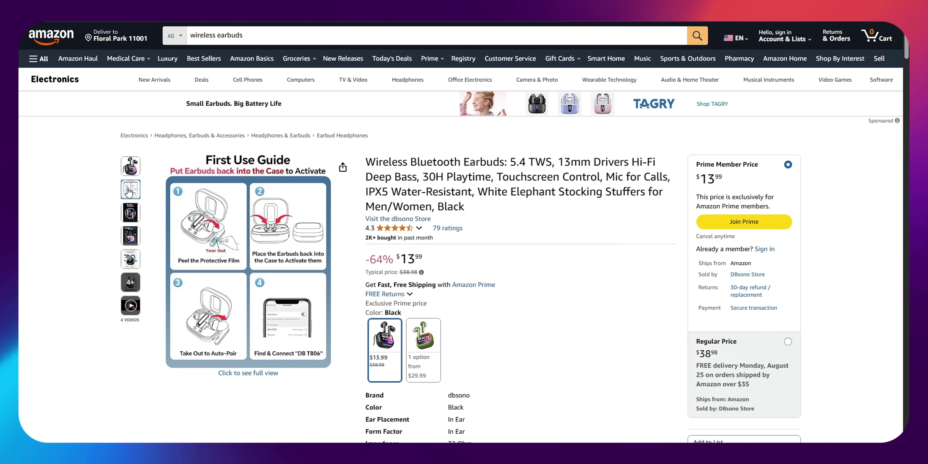
mouse_move(133, 265)
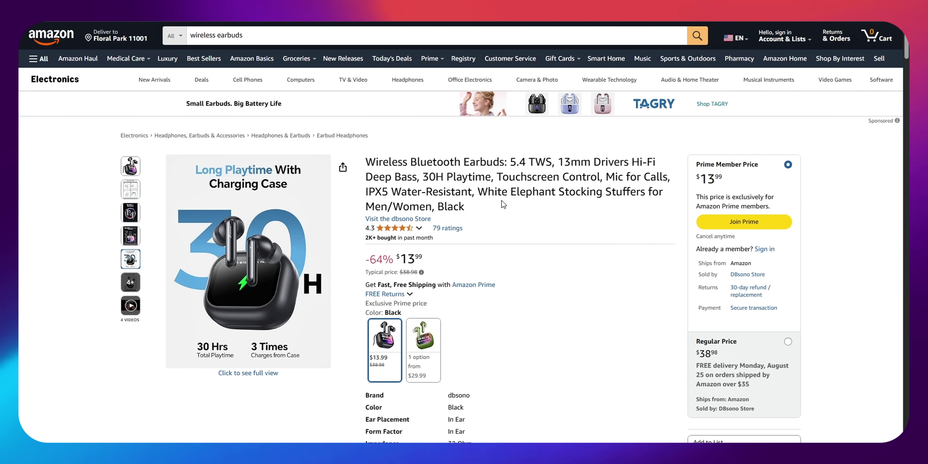
scroll(540, 221, "down", 2)
scroll(545, 227, "up", 2)
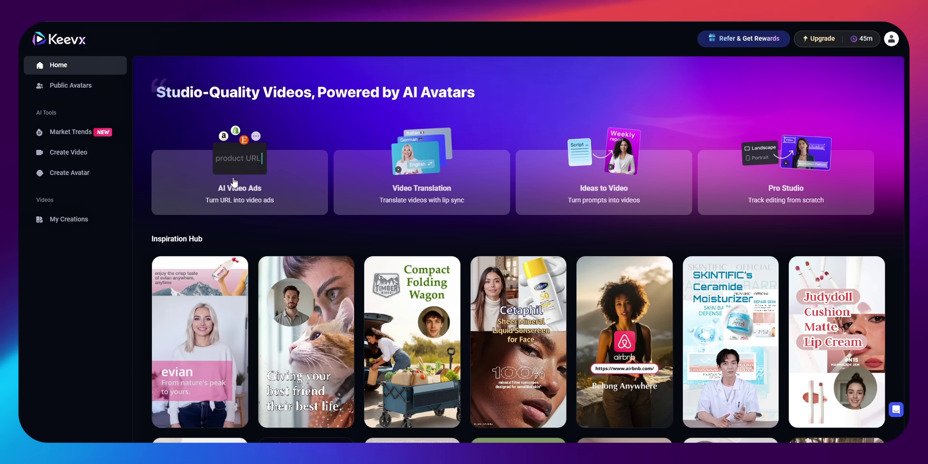
Paste the Amazon earbuds link into AI Video Ads and submit it for product extraction.
left_click(253, 167)
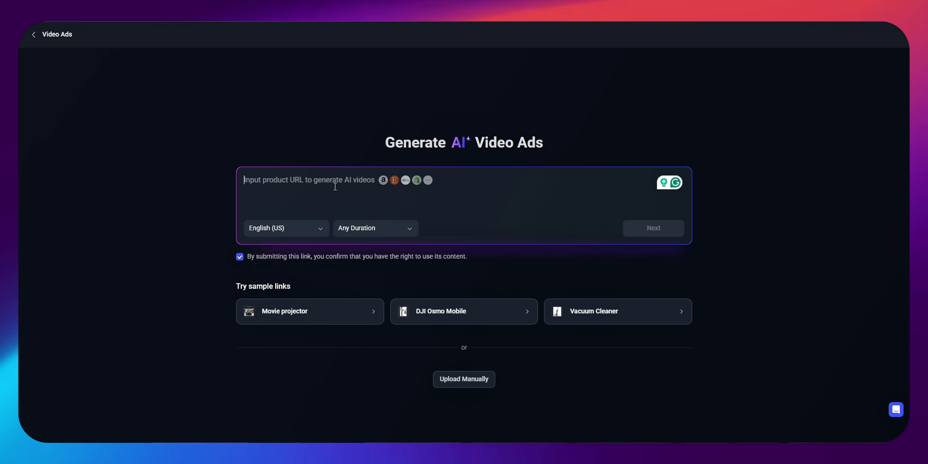
key("ctrl+v")
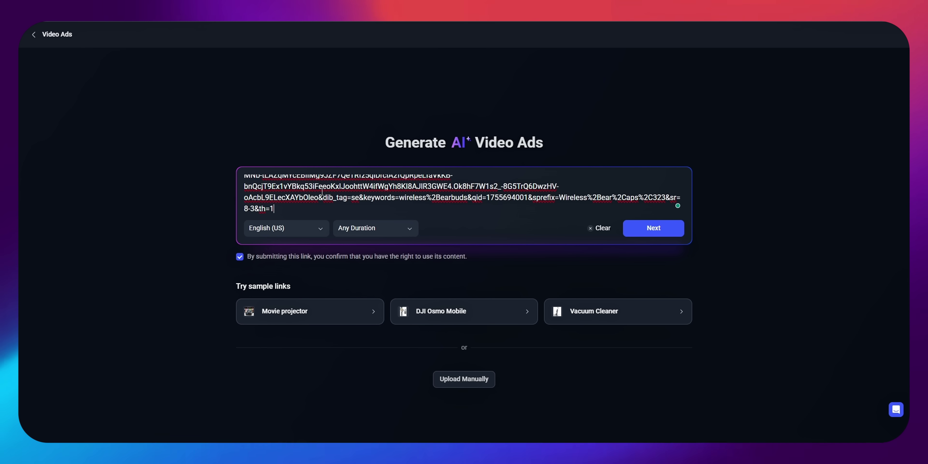
scroll(322, 191, "up", 3)
left_click(653, 227)
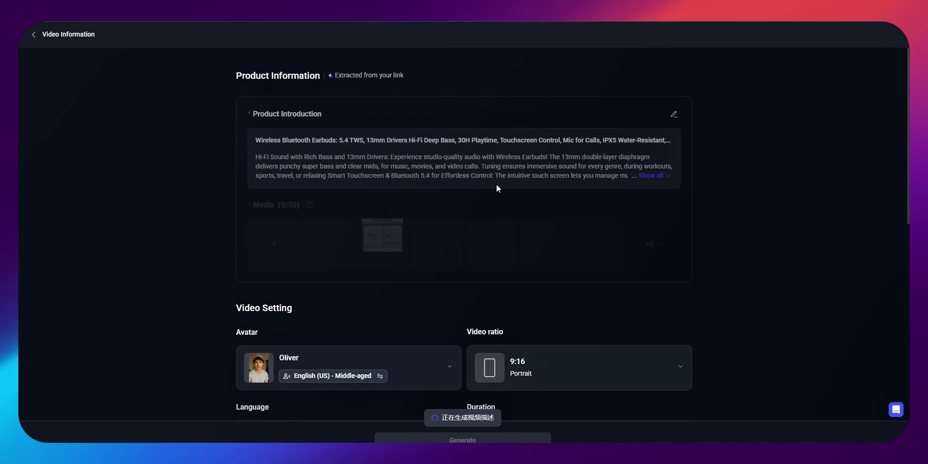
Check the extracted earbuds Product Information and 9:16 Video Setting, then bring up Public Avatars.
scroll(575, 317, "down", 1)
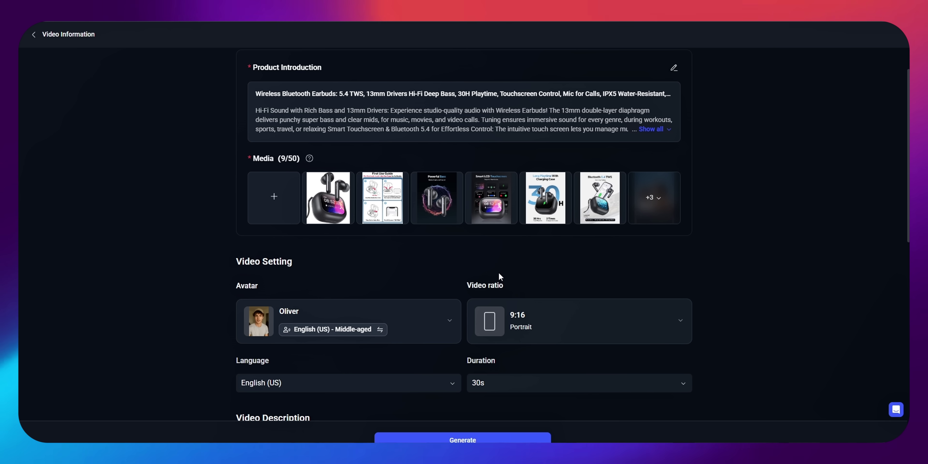
scroll(455, 351, "down", 1)
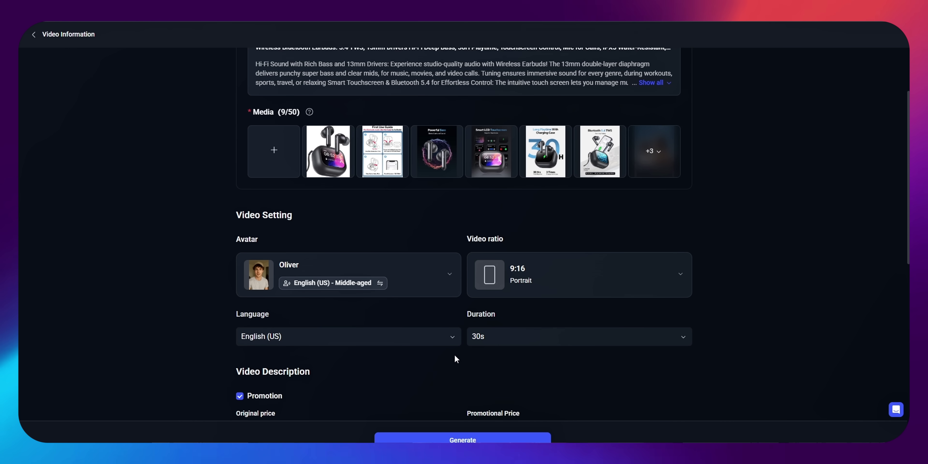
scroll(441, 321, "up", 2)
scroll(451, 318, "down", 3)
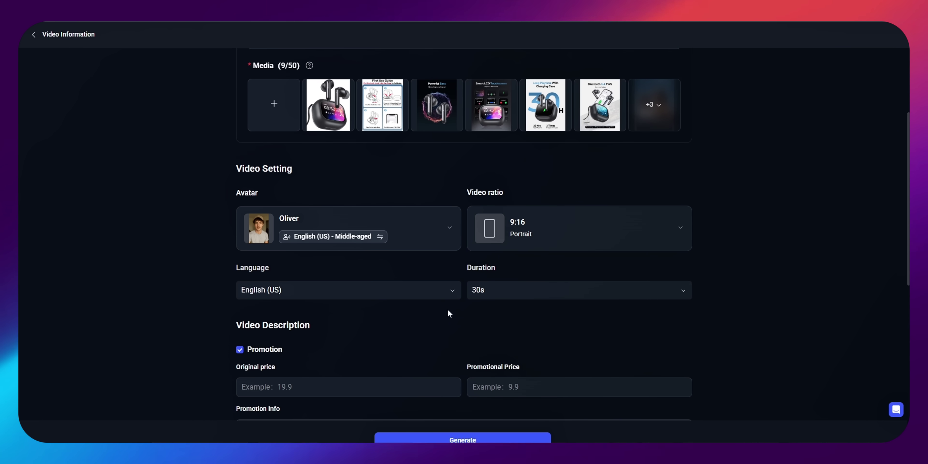
left_click(410, 232)
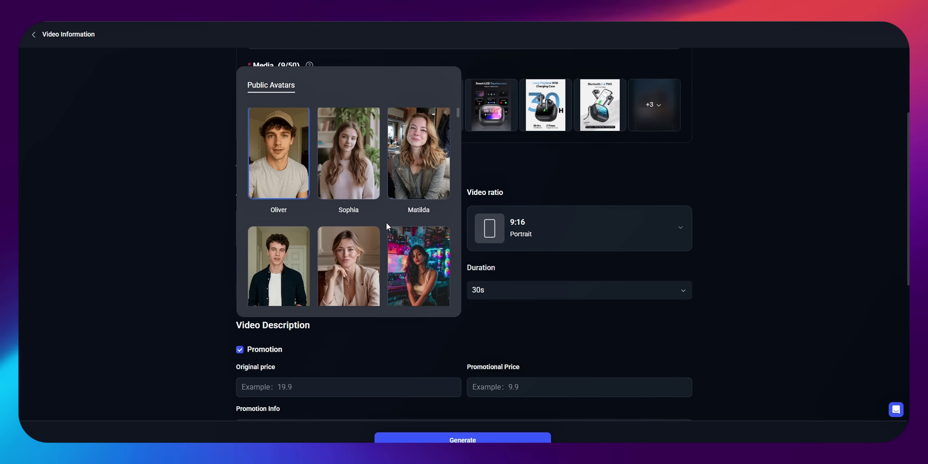
Find Mary in the Public Avatars list and pick her as the earbuds ad presenter.
scroll(386, 221, "down", 5)
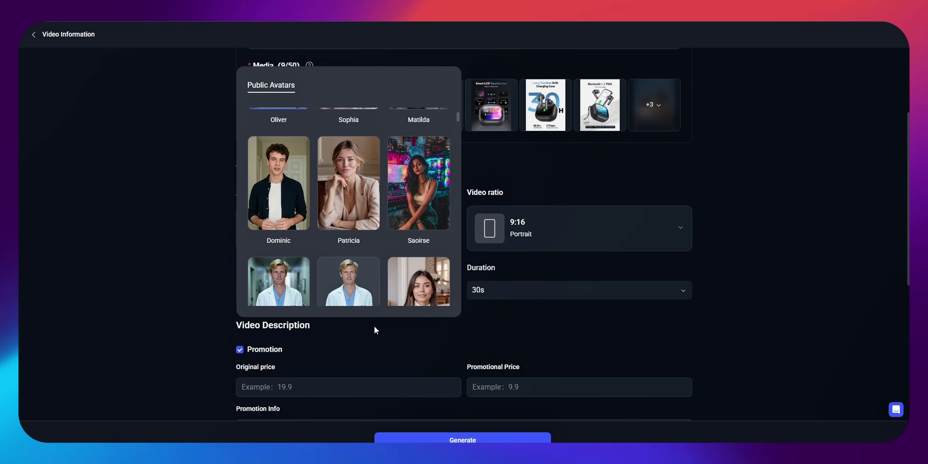
scroll(373, 326, "down", 2)
scroll(374, 275, "down", 2)
scroll(374, 275, "down", 6)
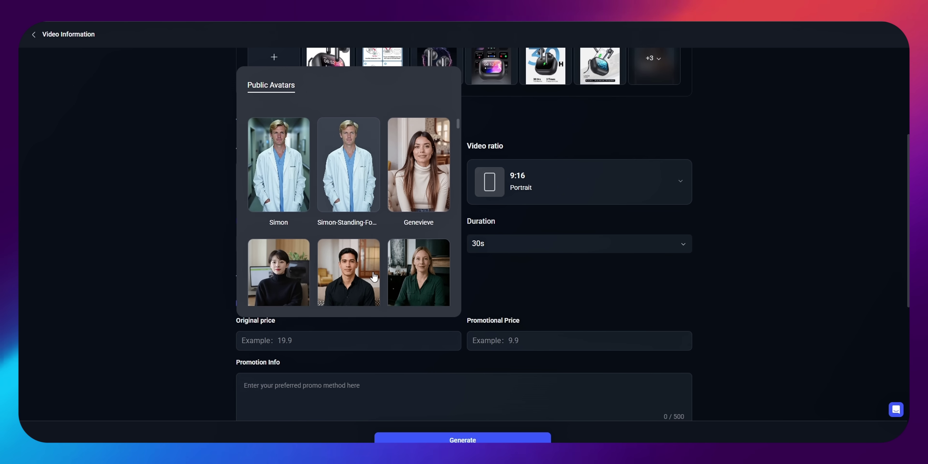
scroll(374, 275, "down", 5)
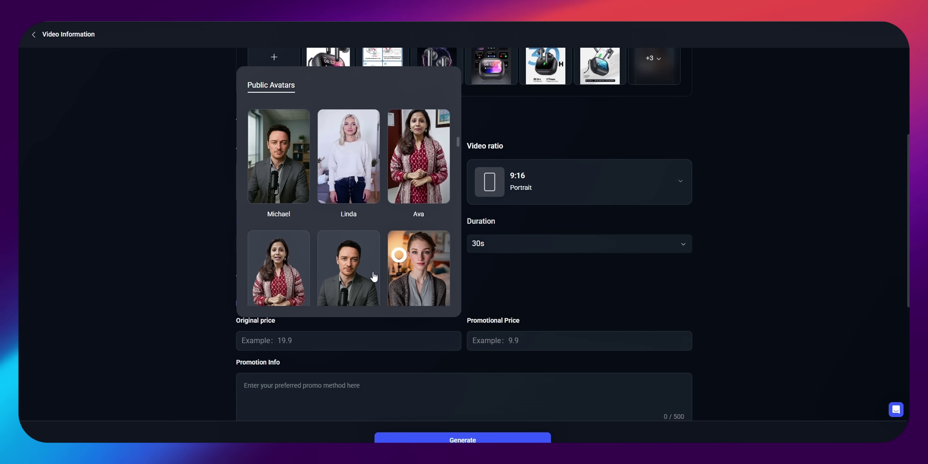
scroll(374, 276, "down", 2)
scroll(373, 274, "down", 2)
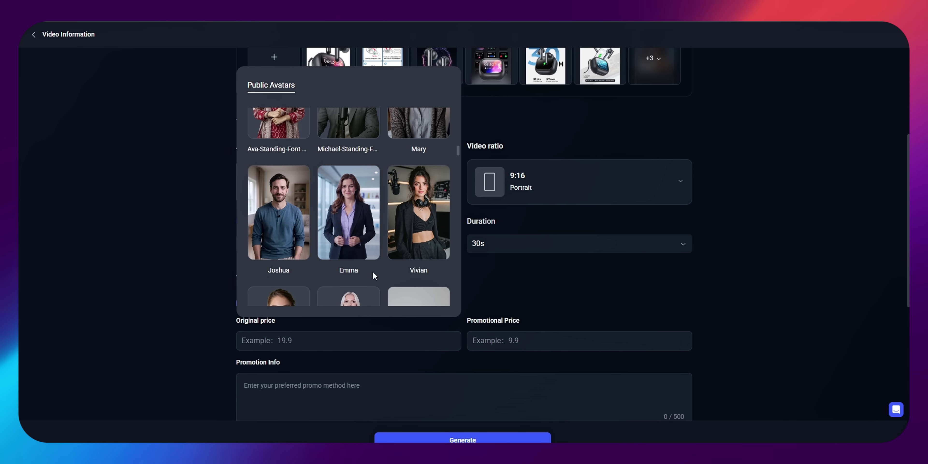
scroll(396, 248, "up", 2)
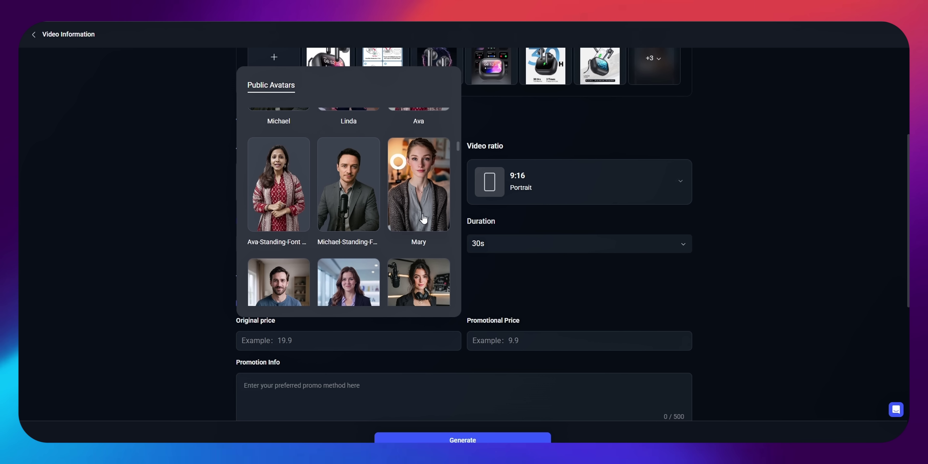
left_click(424, 218)
left_click(584, 182)
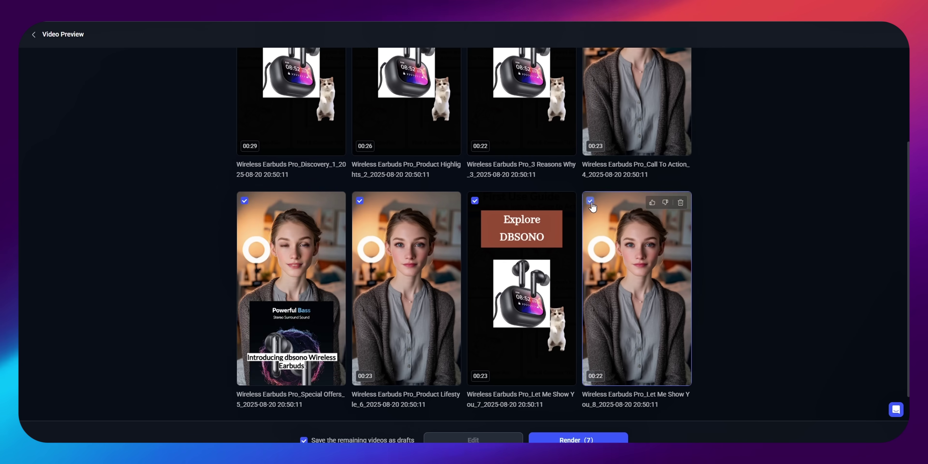
Render the seven checked earbuds ad variants, keeping the remaining one as a draft.
scroll(573, 348, "up", 5)
left_click(577, 439)
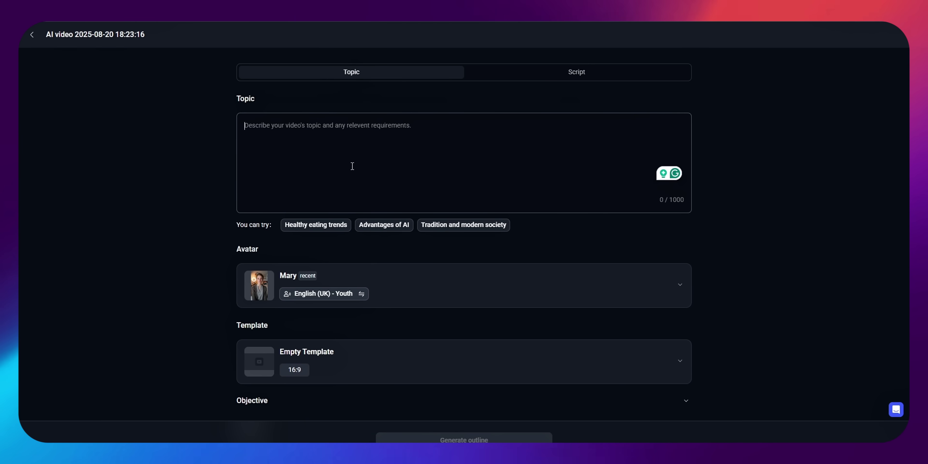
Generate an outline from the AI topic prompt, open it in the editor, and preview it.
type("Generate a popular science article about artificial intelligence, discussing its benefits to people and the development and advantages of artificial intelligence. It can also be combined with the current applications of artificial intelligence, mainly aimed at students to explain and enable them to have a more comprehensive understanding of artificial intelligence.")
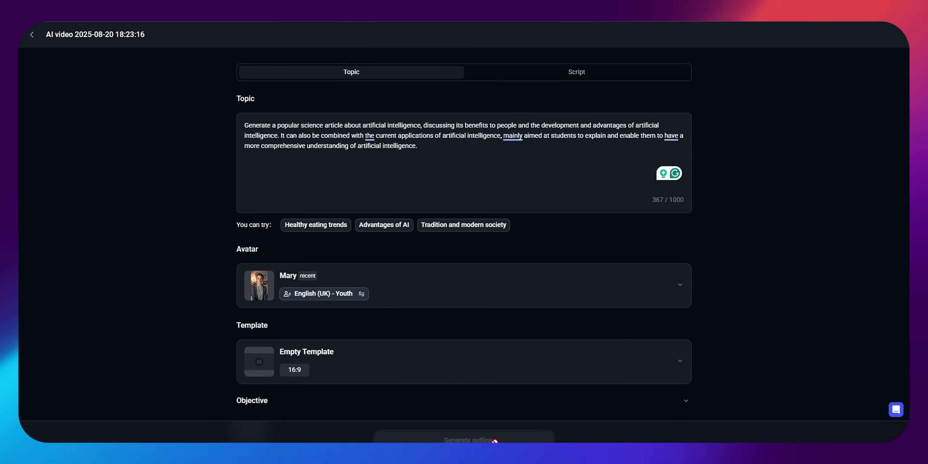
left_click(493, 440)
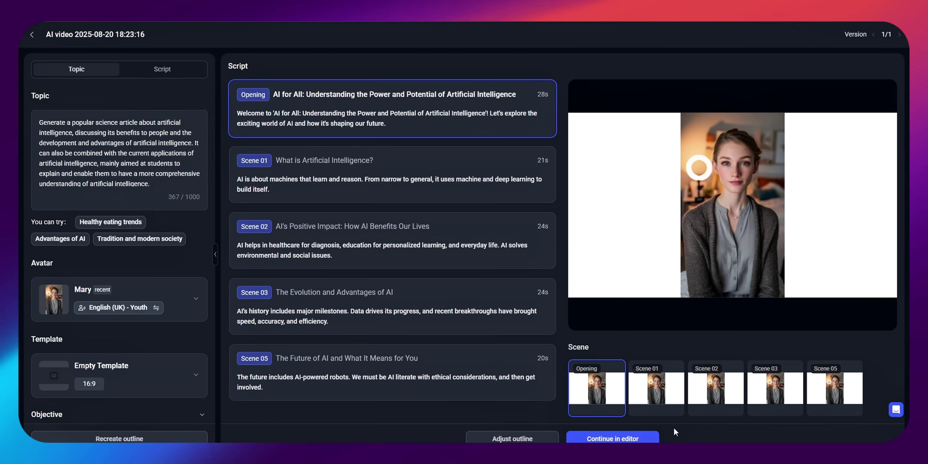
left_click(643, 438)
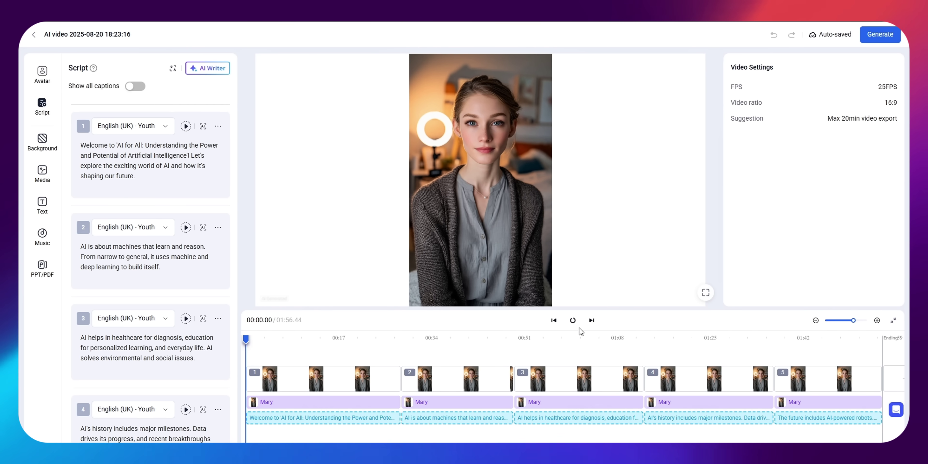
left_click(573, 320)
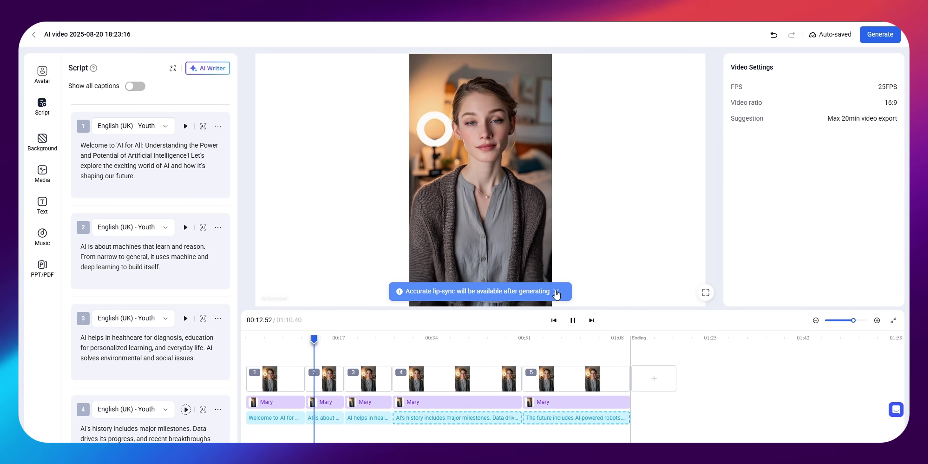